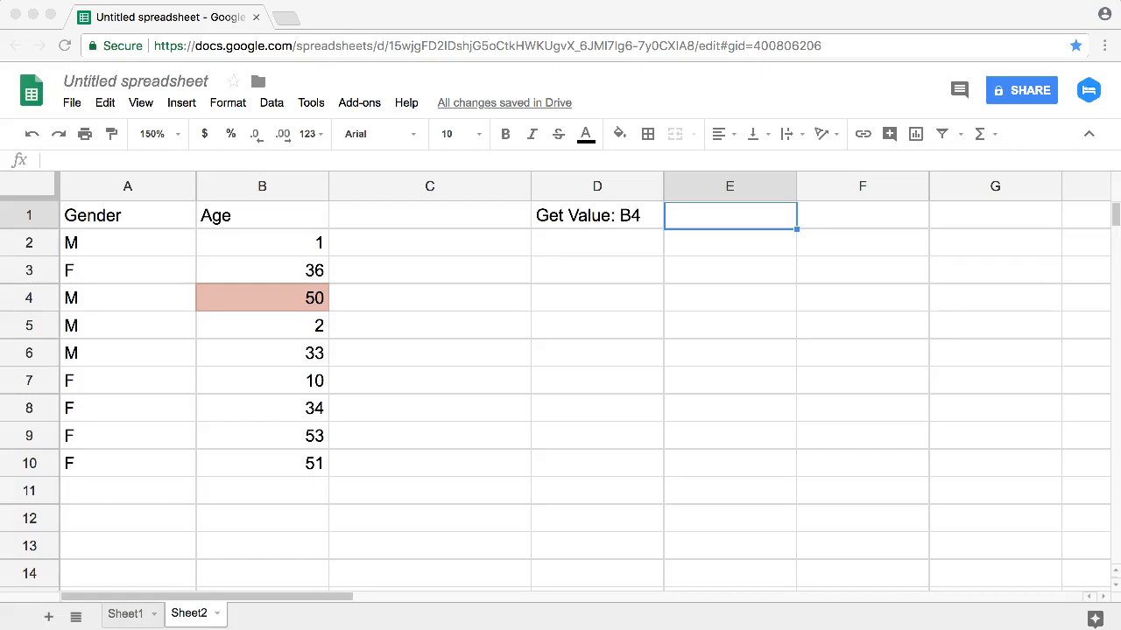
# Enter a direct reference to cell B4 in cell E1
pyautogui.click(698, 204)
pyautogui.click(636, 221)
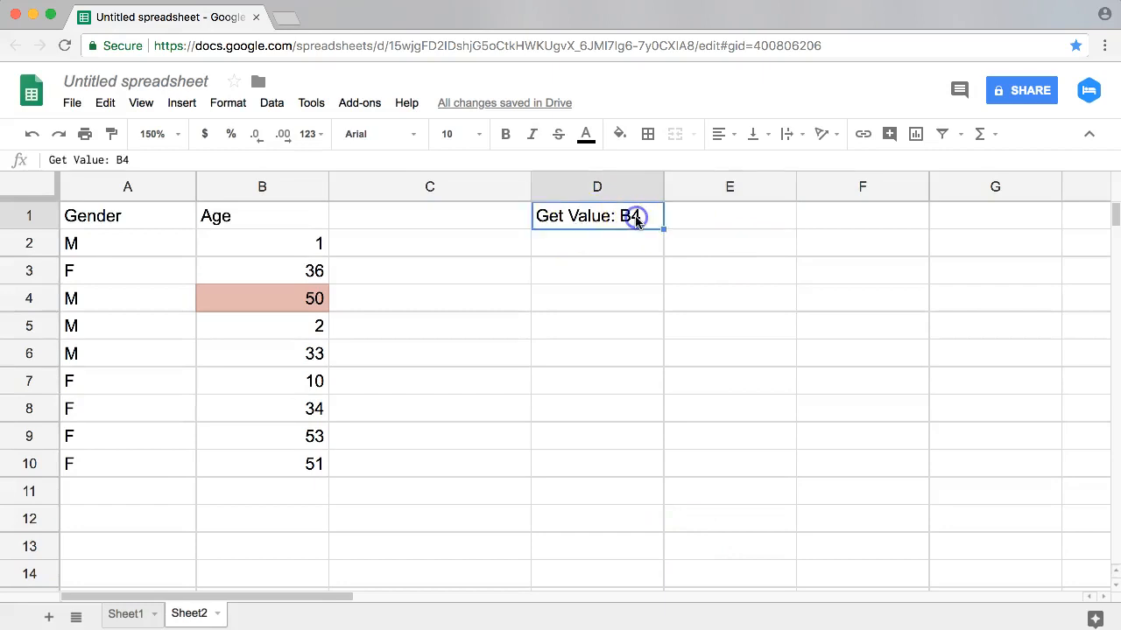
pyautogui.click(726, 217)
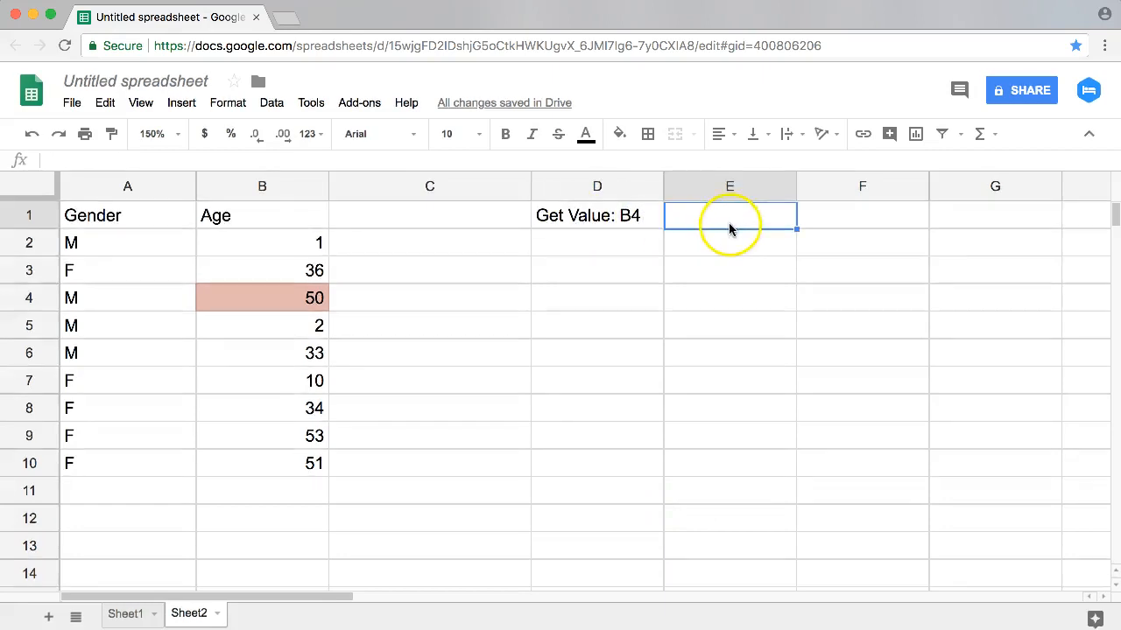
pyautogui.write('=')
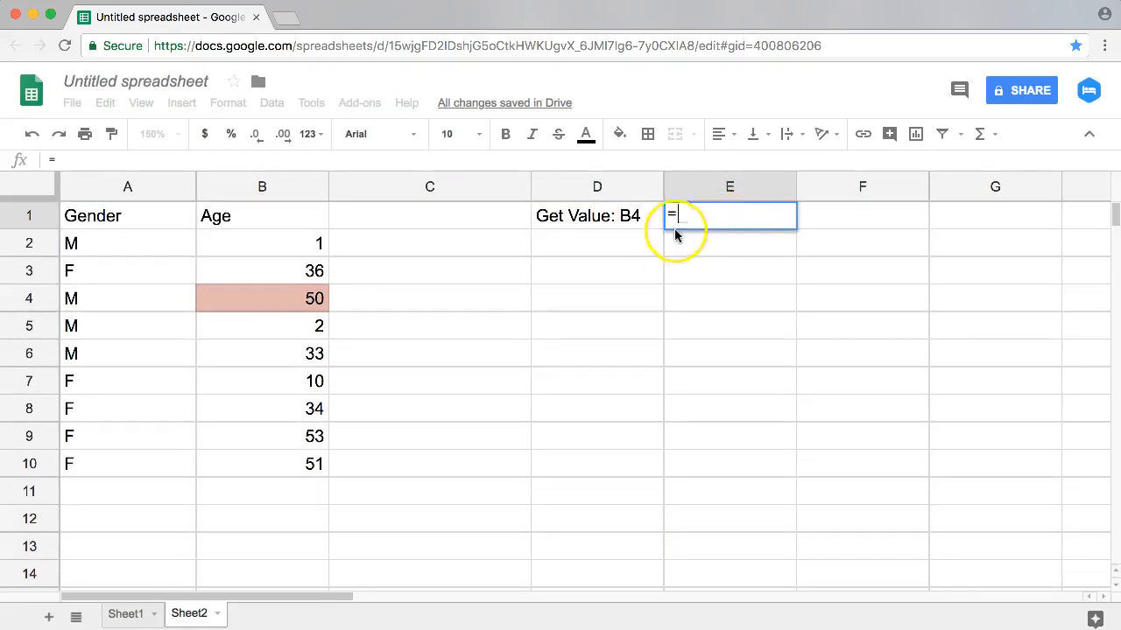
pyautogui.click(287, 306)
pyautogui.press('Return')
pyautogui.click(730, 216)
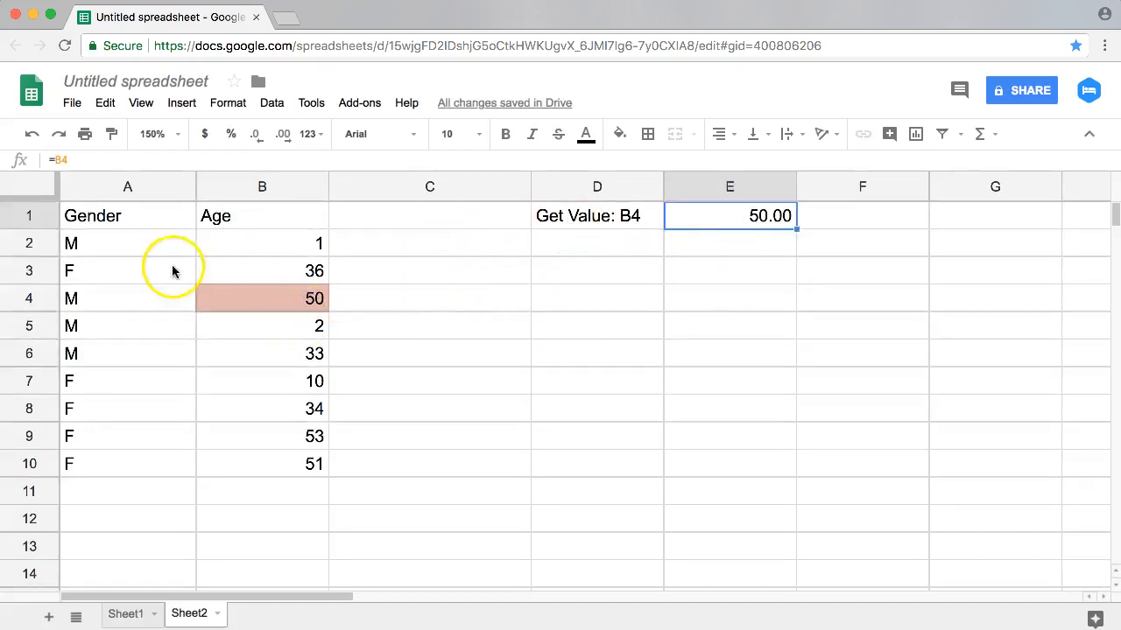
pyautogui.click(123, 219)
pyautogui.click(114, 219)
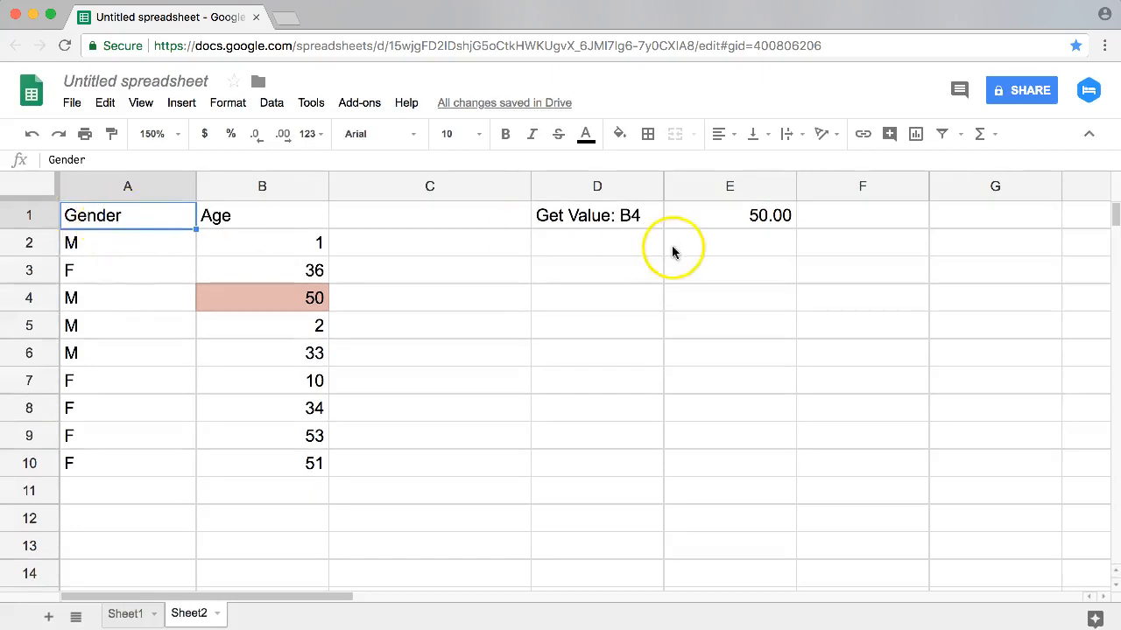
pyautogui.click(715, 187)
pyautogui.click(706, 215)
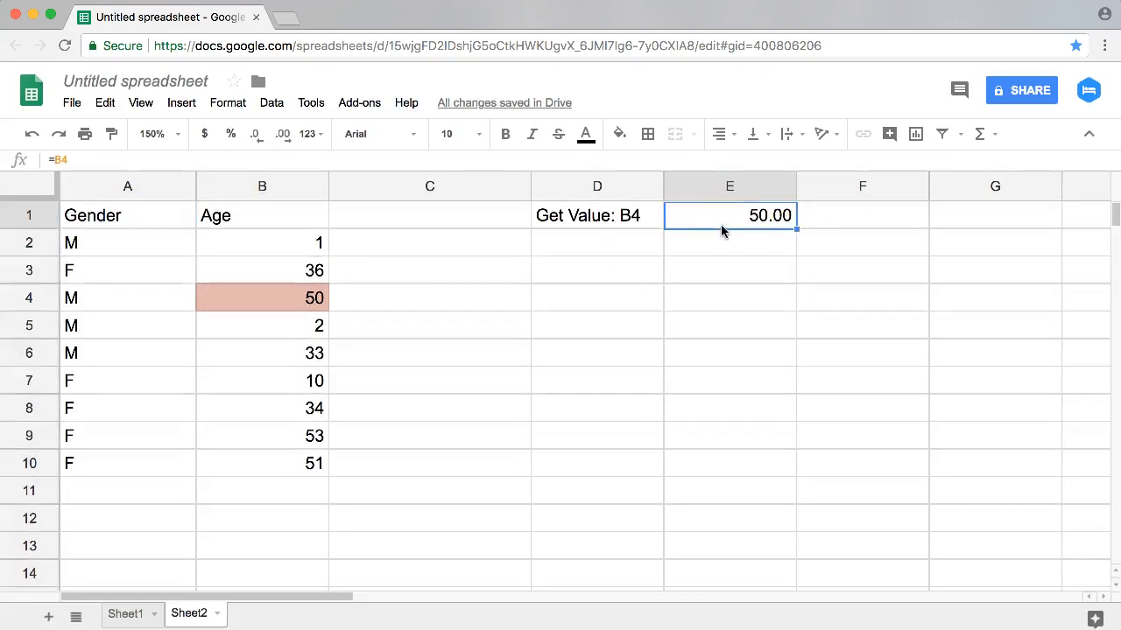
pyautogui.click(732, 249)
pyautogui.click(733, 217)
pyautogui.click(280, 298)
# Clear the direct reference from cell E1
pyautogui.click(713, 213)
pyautogui.press('Delete')
# Enter an OFFSET formula in E1 that starts at A1, moves 3 rows and 1 column, and has height 1 and width 1
pyautogui.click(750, 221)
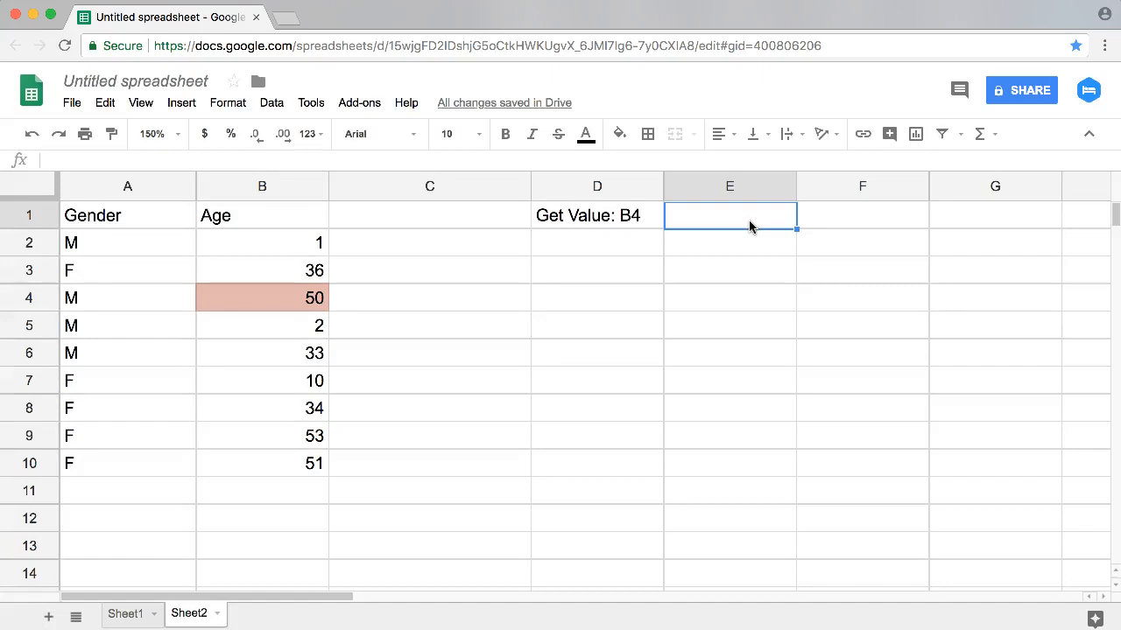
pyautogui.write('=OFFSET(')
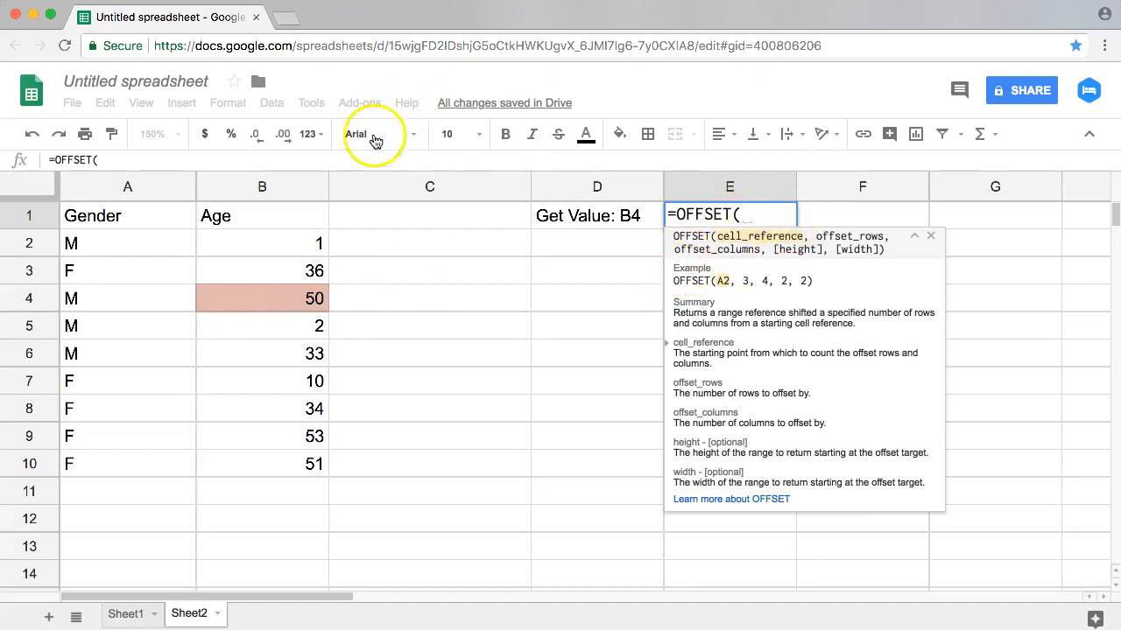
pyautogui.click(105, 215)
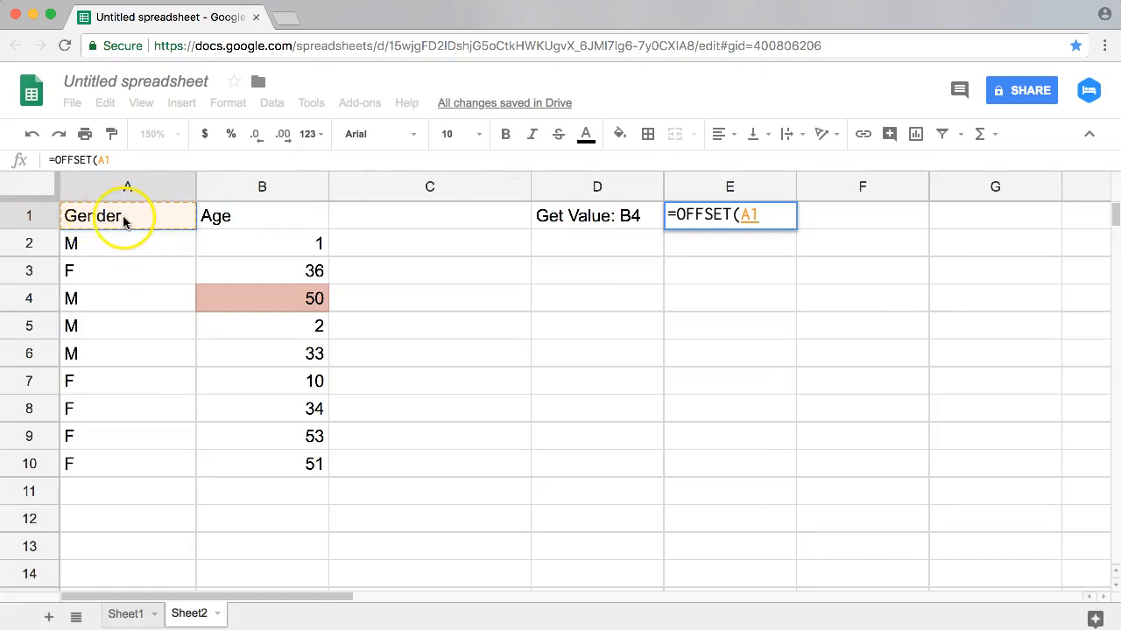
pyautogui.write(',')
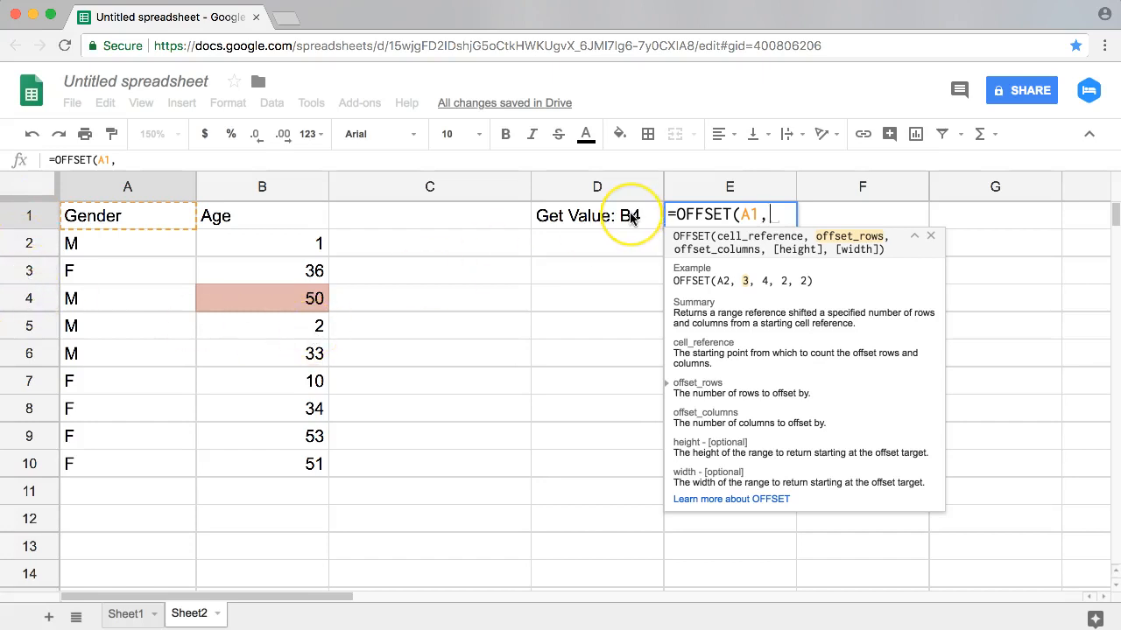
pyautogui.write('3,')
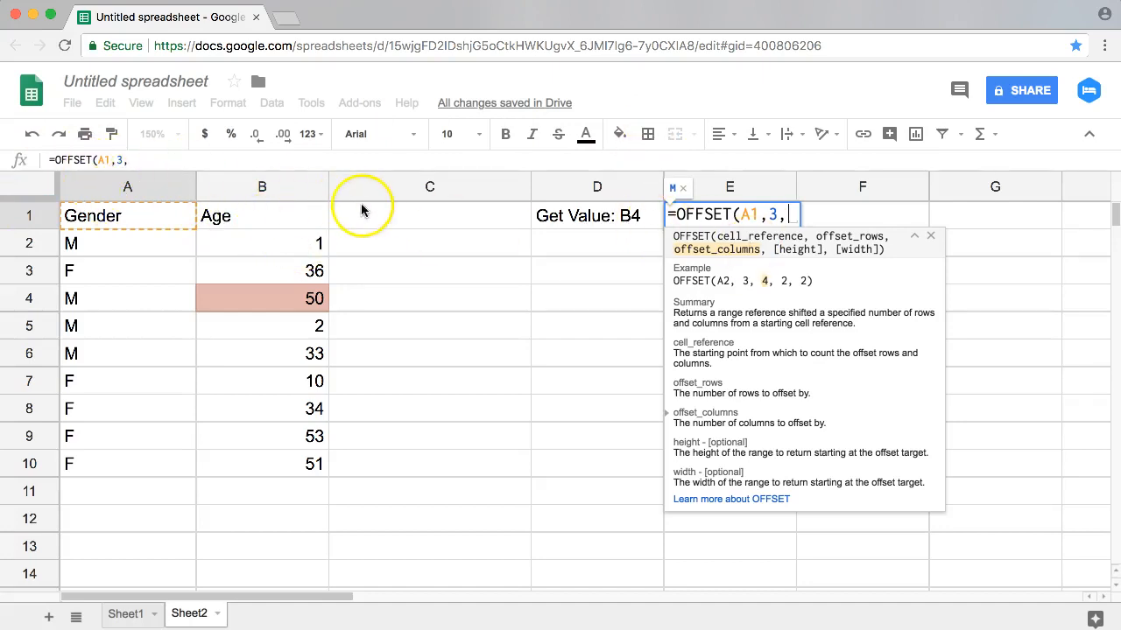
pyautogui.write('1,')
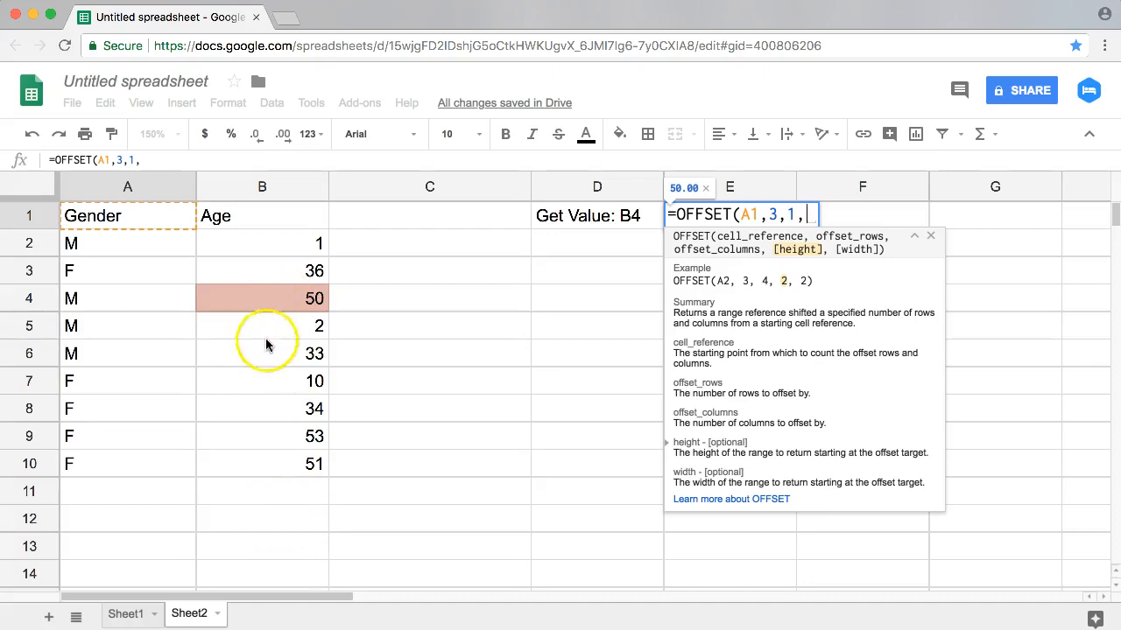
pyautogui.write('3')
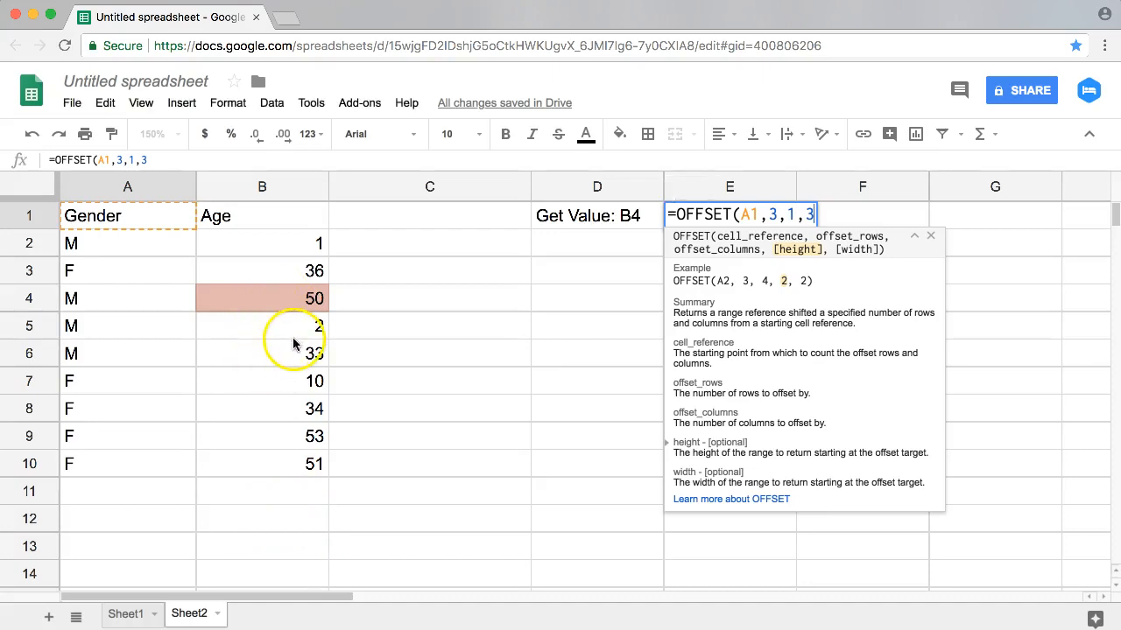
pyautogui.press('BackSpace')
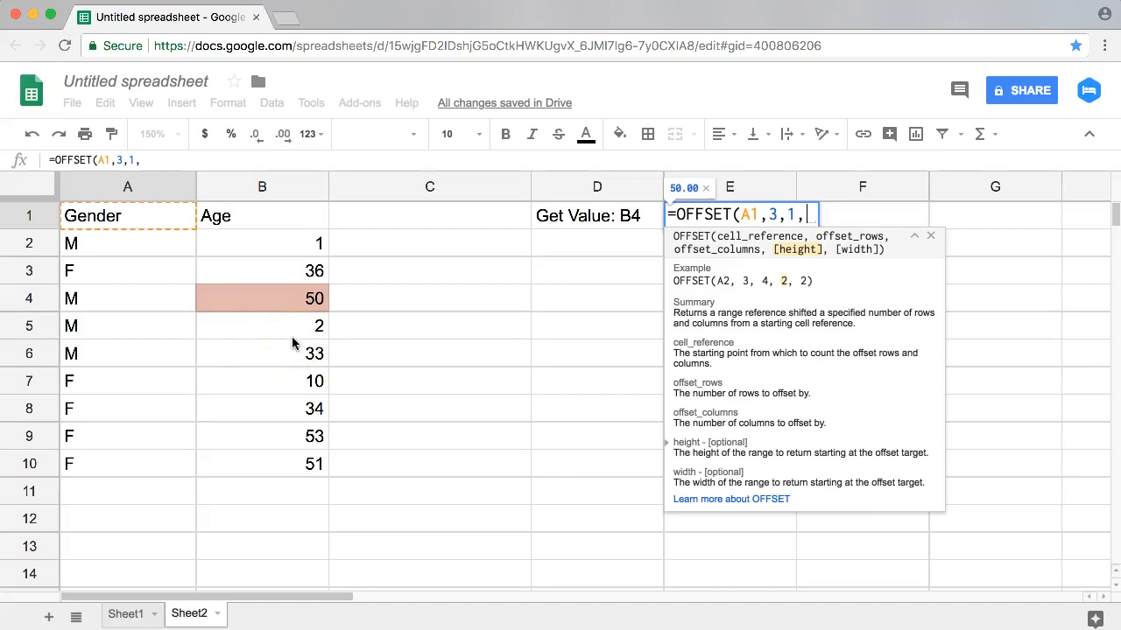
pyautogui.write('1')
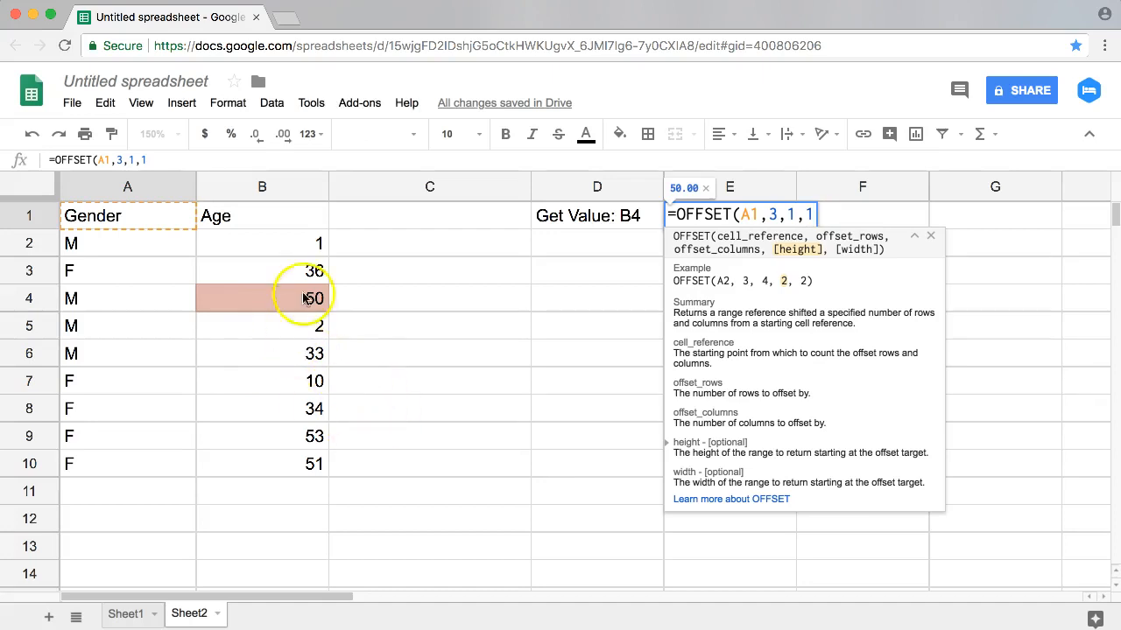
pyautogui.write(',')
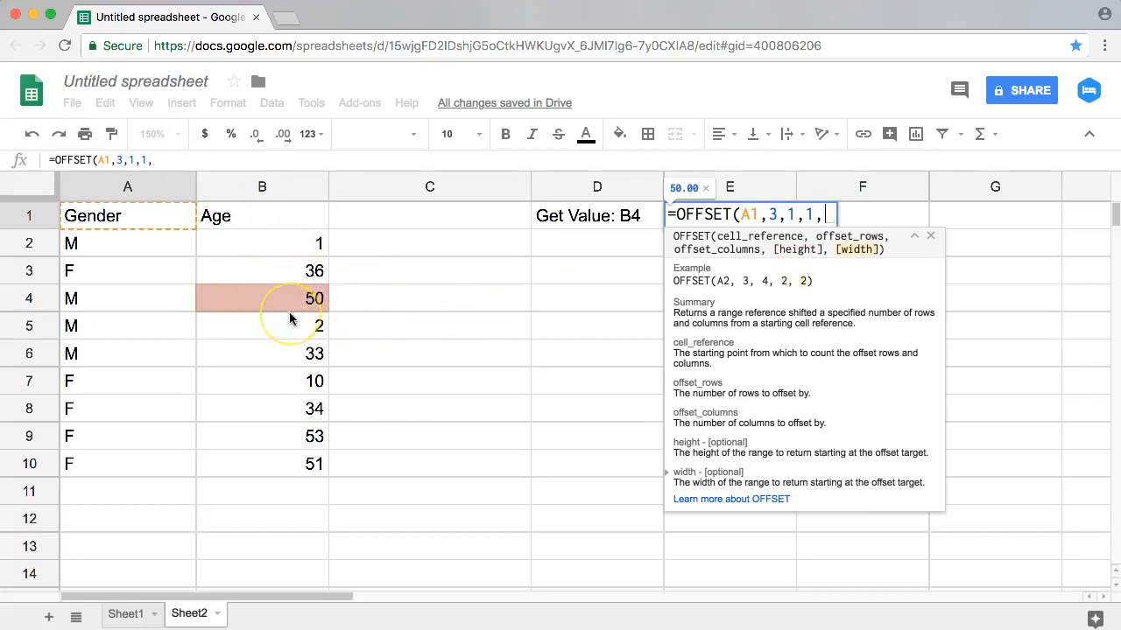
pyautogui.write('1')
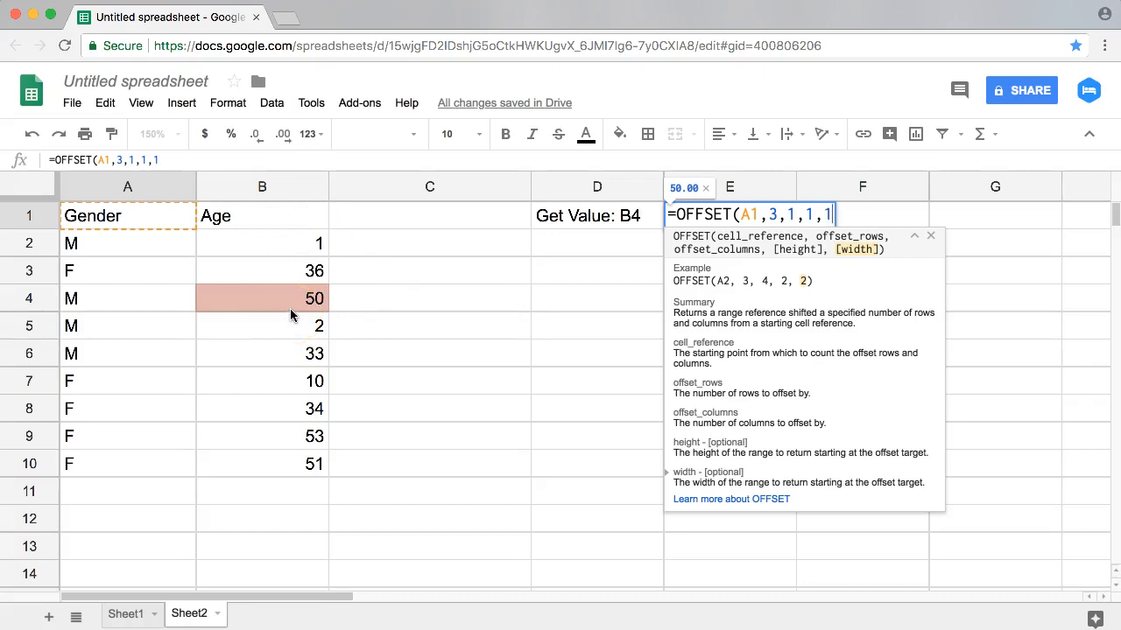
pyautogui.write(')')
pyautogui.press('Return')
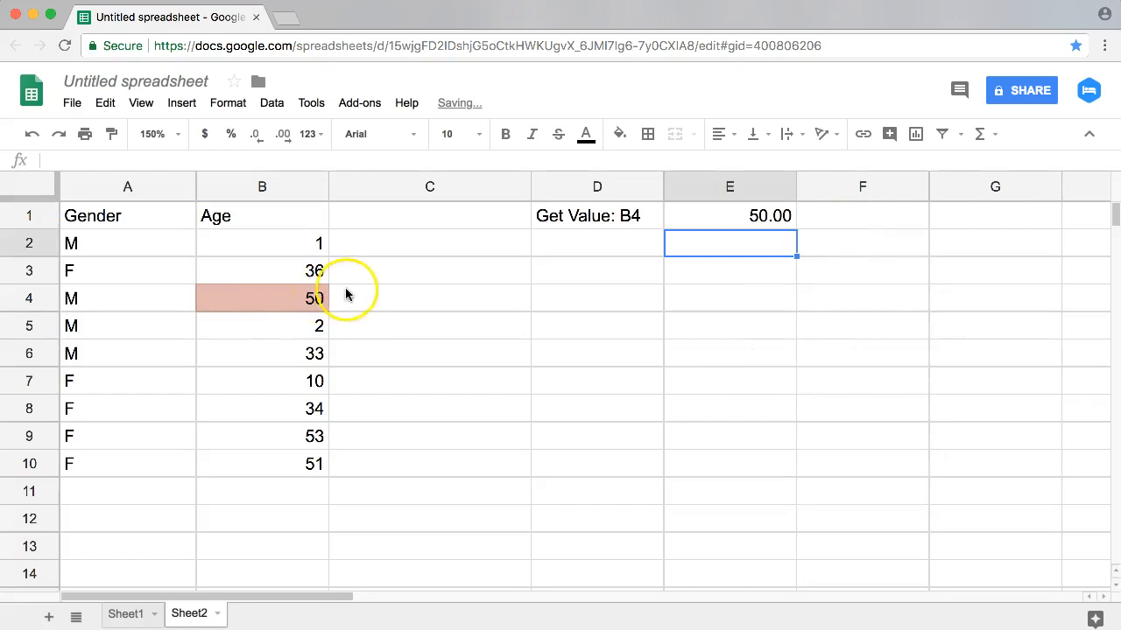
# Examine the height and width arguments of the OFFSET formula in E1 against the age cells B4:B6
pyautogui.click(709, 218)
pyautogui.click(704, 278)
pyautogui.click(716, 217)
pyautogui.click(144, 160)
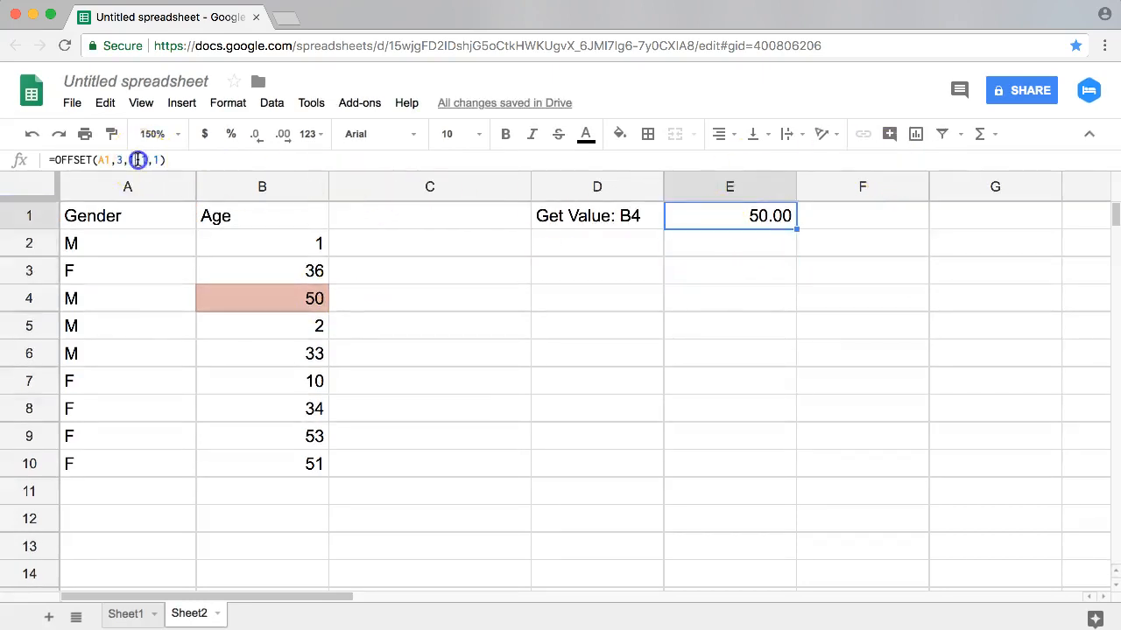
pyautogui.click(447, 330)
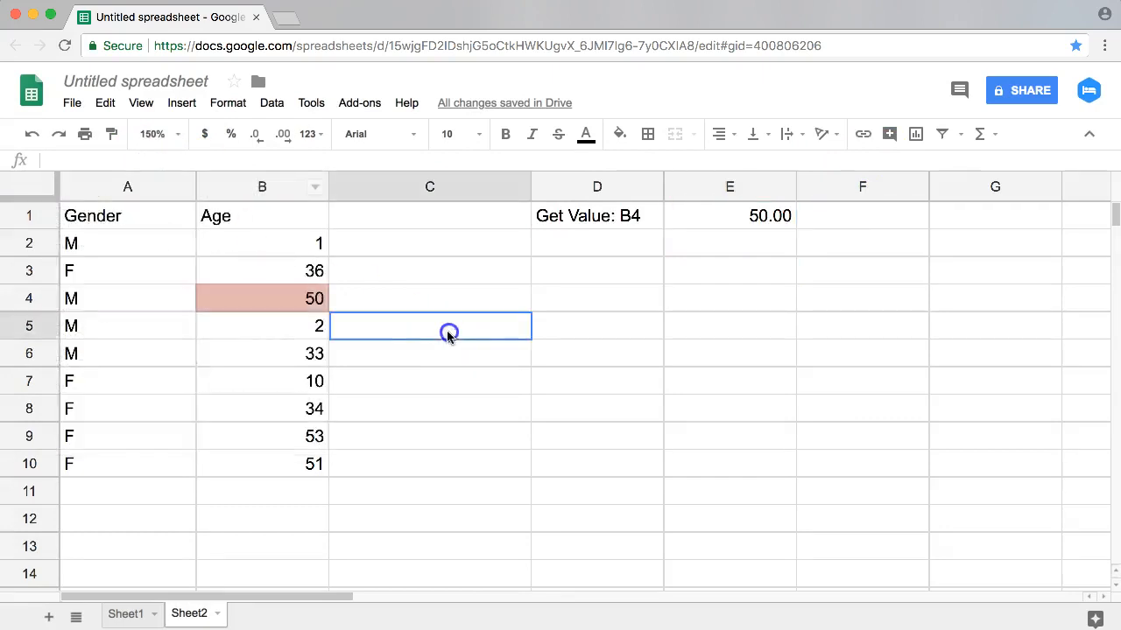
pyautogui.moveTo(276, 299); pyautogui.dragTo(275, 362)
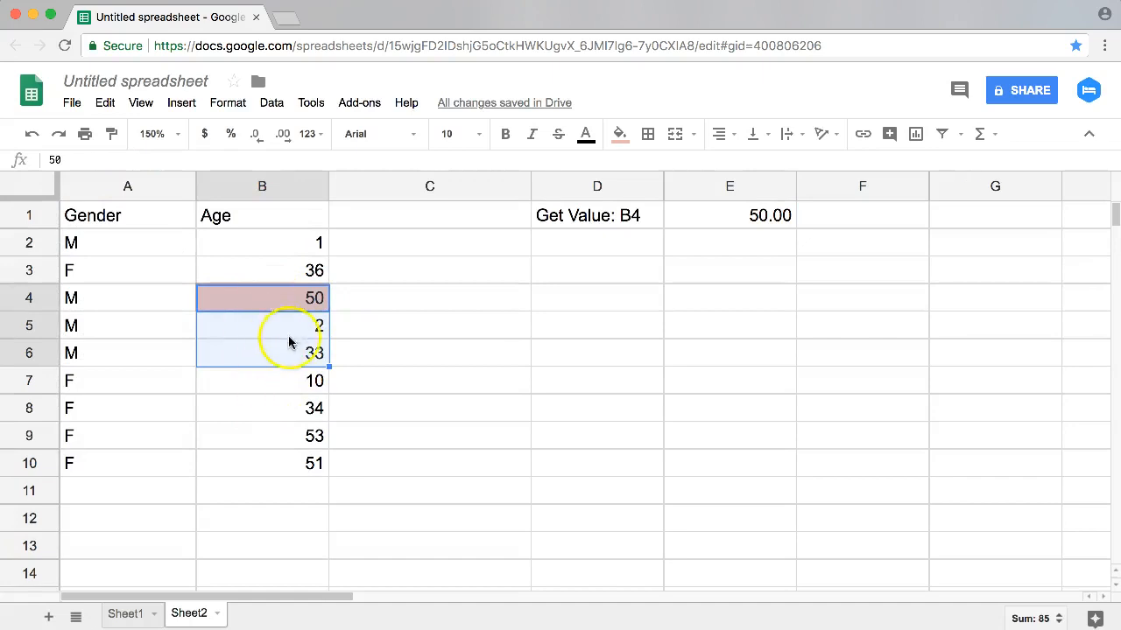
pyautogui.click(711, 247)
pyautogui.click(717, 208)
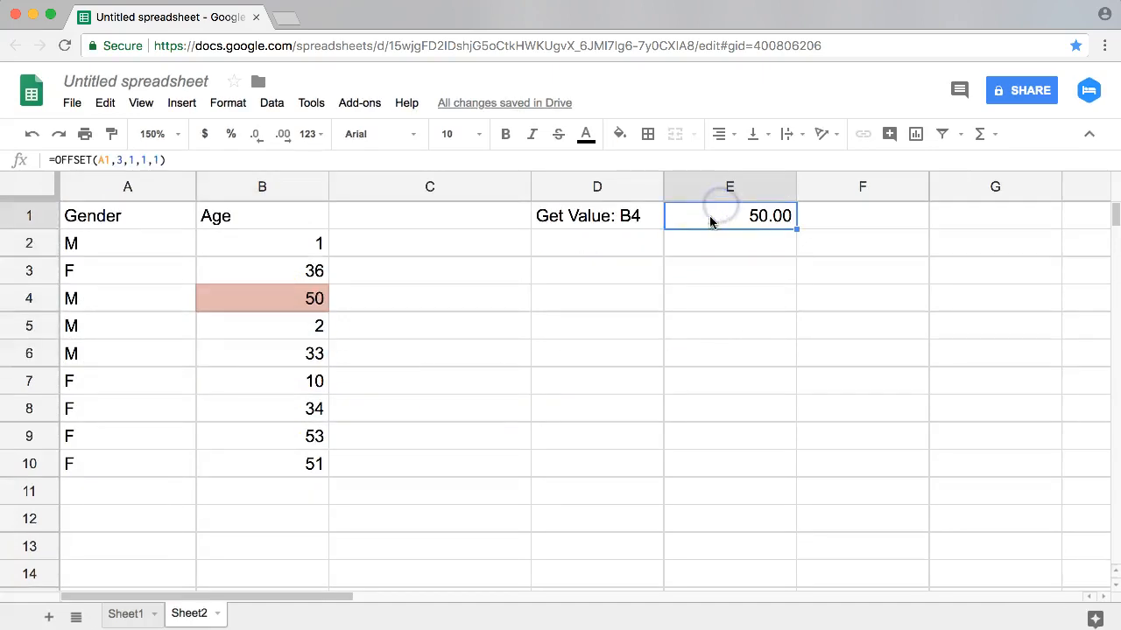
pyautogui.click(302, 302)
pyautogui.moveTo(291, 368); pyautogui.dragTo(291, 353)
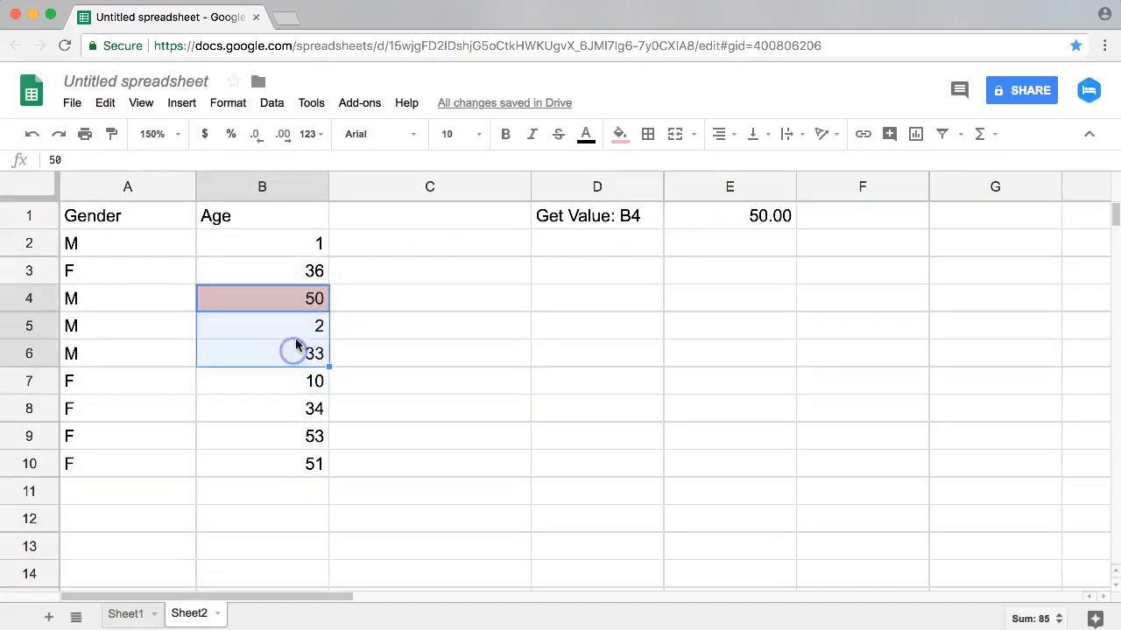
# Set the height argument of the OFFSET formula in E1 to 3
pyautogui.click(717, 225)
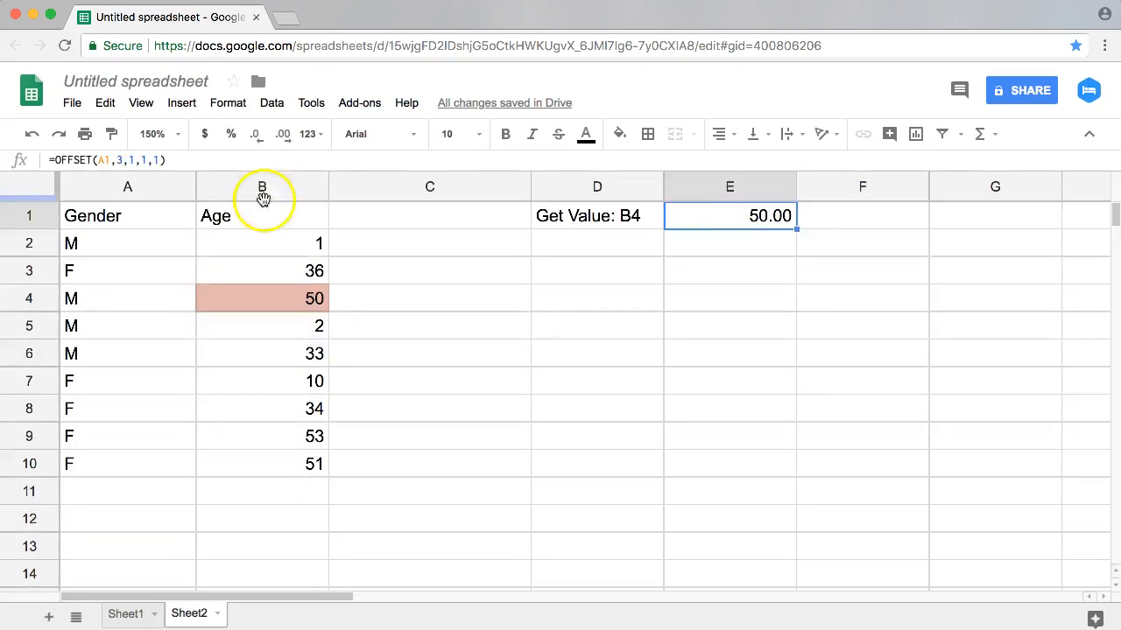
pyautogui.click(140, 160)
pyautogui.doubleClick(144, 161)
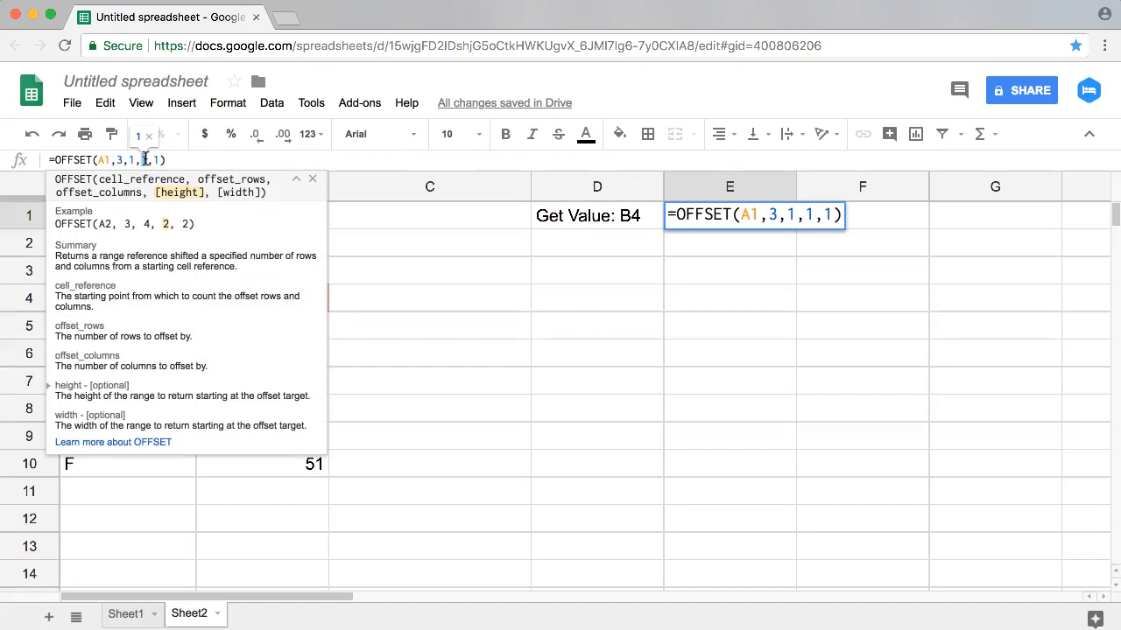
pyautogui.write('3')
pyautogui.press('Return')
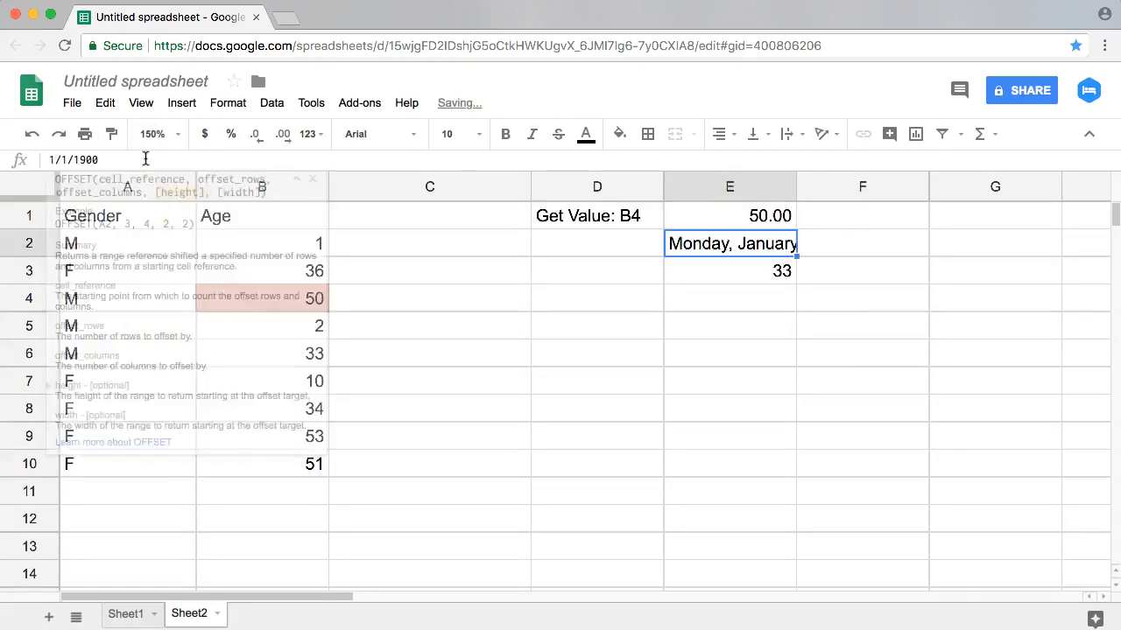
# Copy the number formatting of cell E1 to cell E2, which shows a date
pyautogui.click(508, 350)
pyautogui.moveTo(715, 221); pyautogui.dragTo(721, 270)
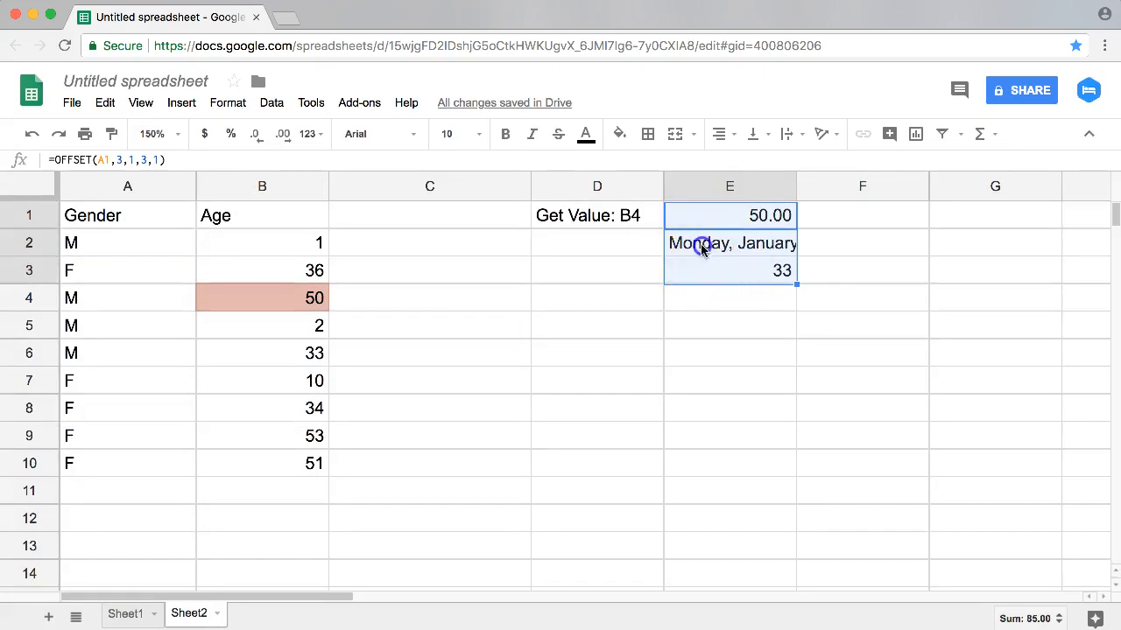
pyautogui.click(705, 245)
pyautogui.click(726, 215)
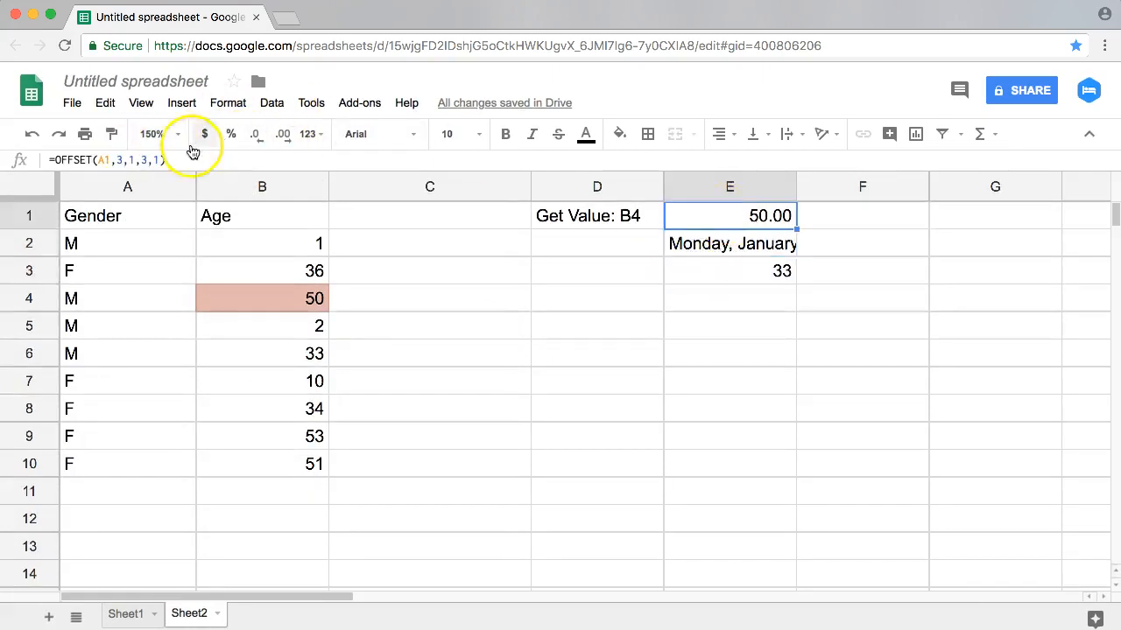
pyautogui.click(111, 134)
pyautogui.click(738, 244)
pyautogui.click(705, 300)
pyautogui.moveTo(724, 217); pyautogui.dragTo(726, 266)
pyautogui.click(696, 298)
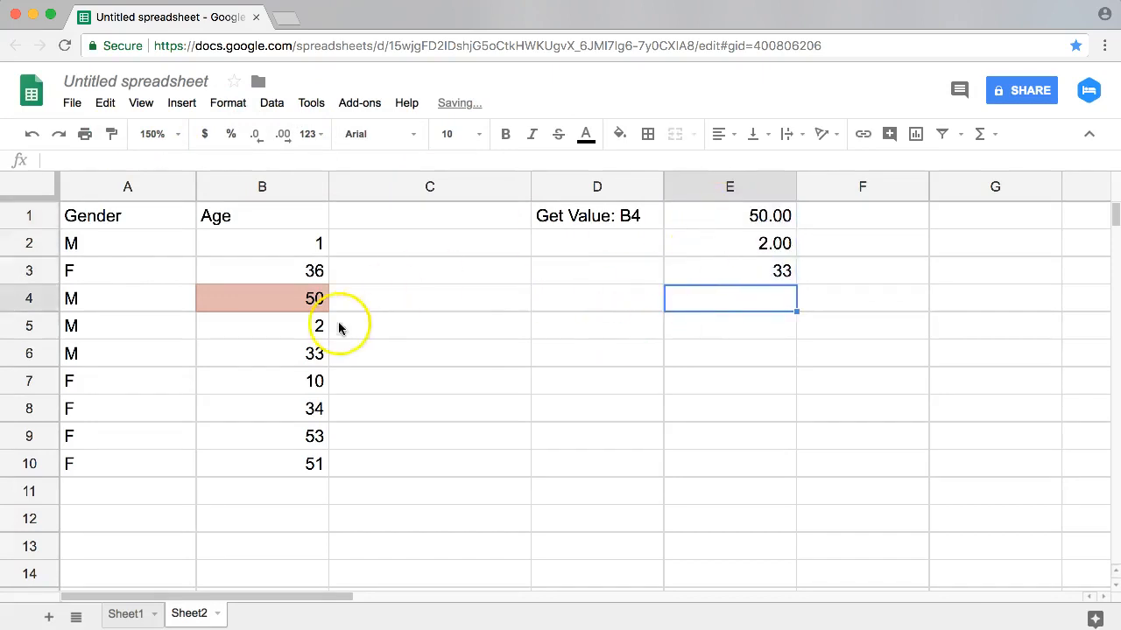
pyautogui.moveTo(308, 298); pyautogui.dragTo(303, 353)
pyautogui.click(601, 325)
pyautogui.click(737, 226)
pyautogui.moveTo(737, 229); pyautogui.dragTo(736, 298)
# Wrap the OFFSET formula in E1 in a SUM function to total the returned range
pyautogui.click(736, 216)
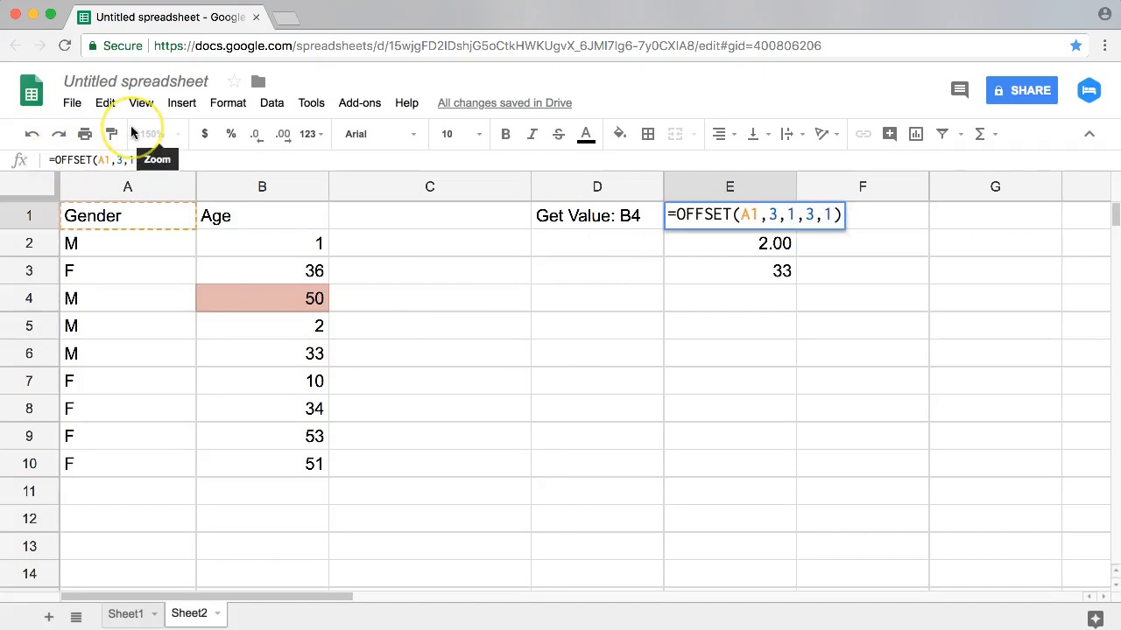
pyautogui.write('SUM')
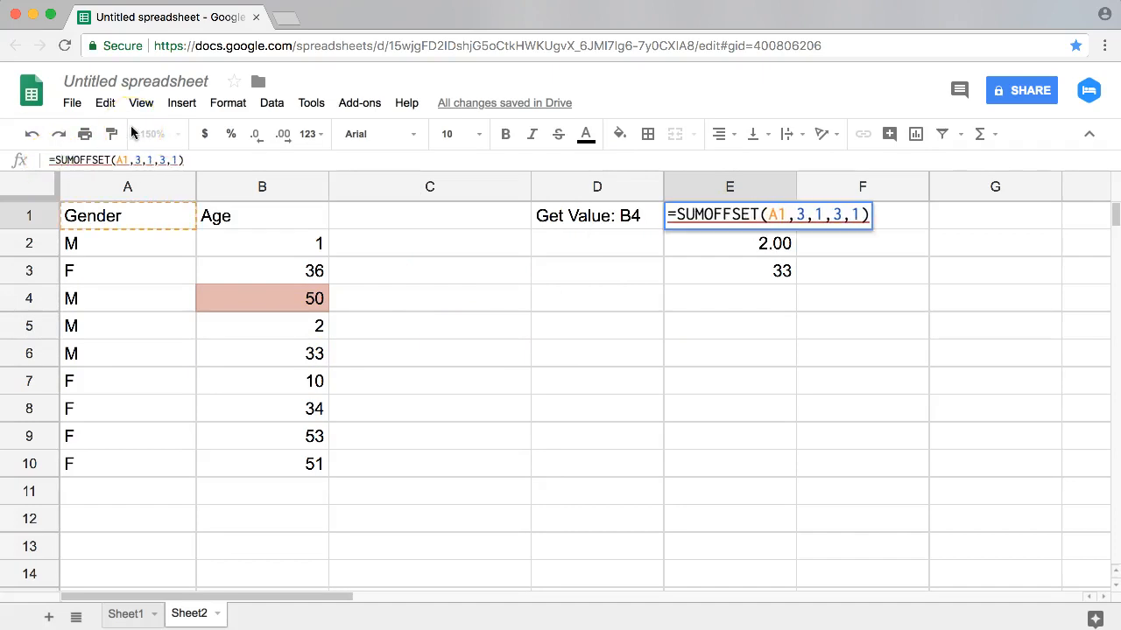
pyautogui.write('(')
pyautogui.click(223, 160)
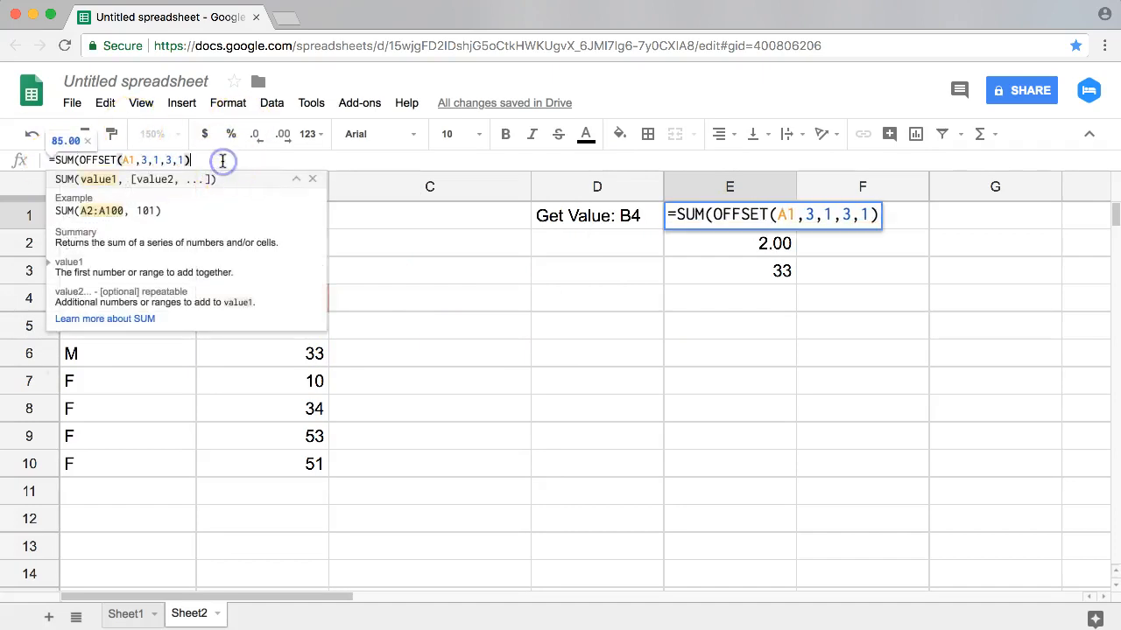
pyautogui.write(')')
pyautogui.press('Return')
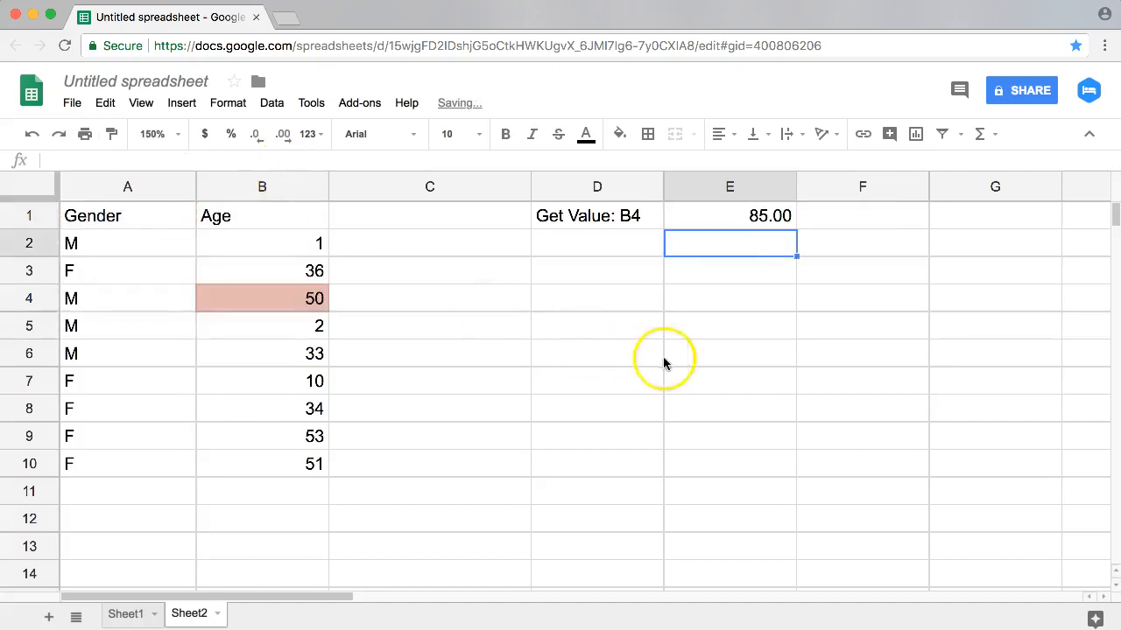
pyautogui.click(732, 211)
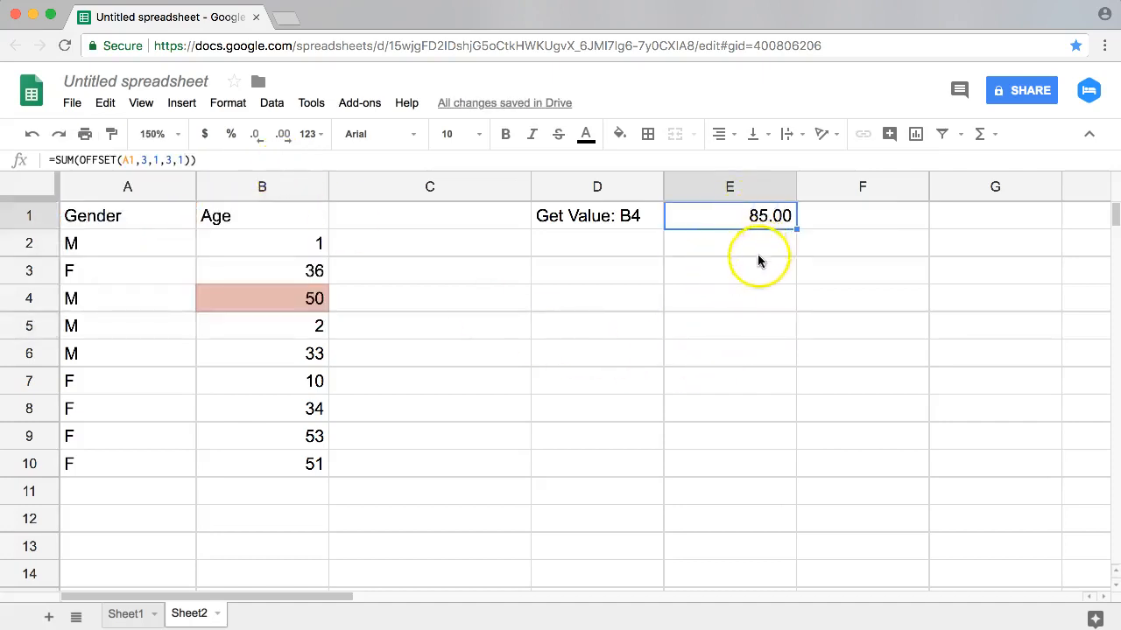
pyautogui.click(742, 270)
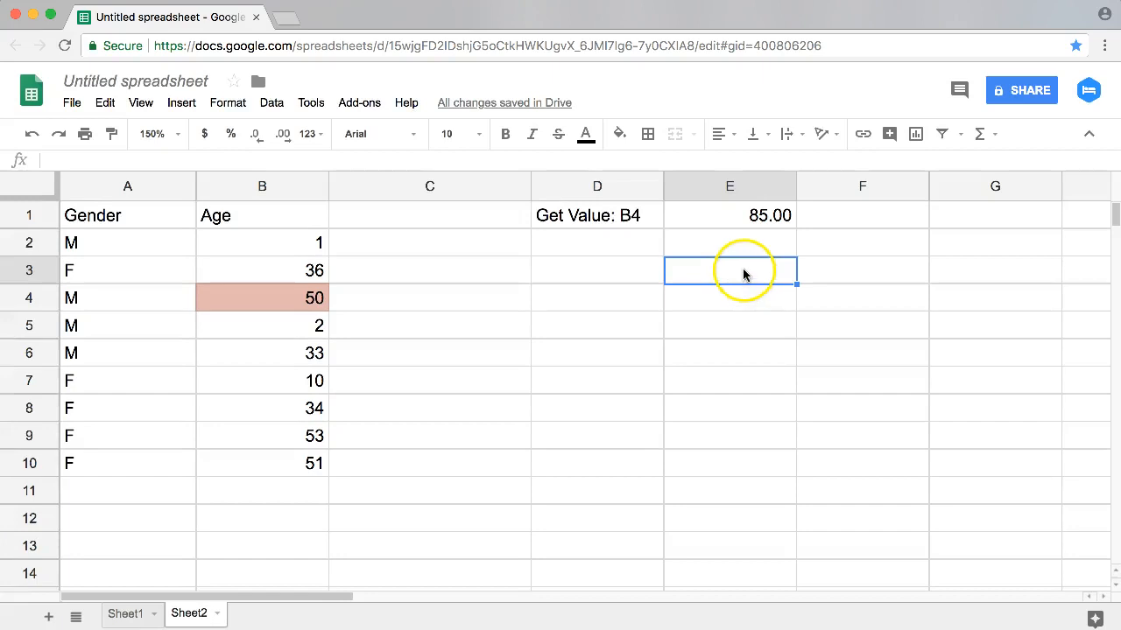
# Remove the SUM function from around the OFFSET formula in E1, including its closing parenthesis
pyautogui.click(743, 219)
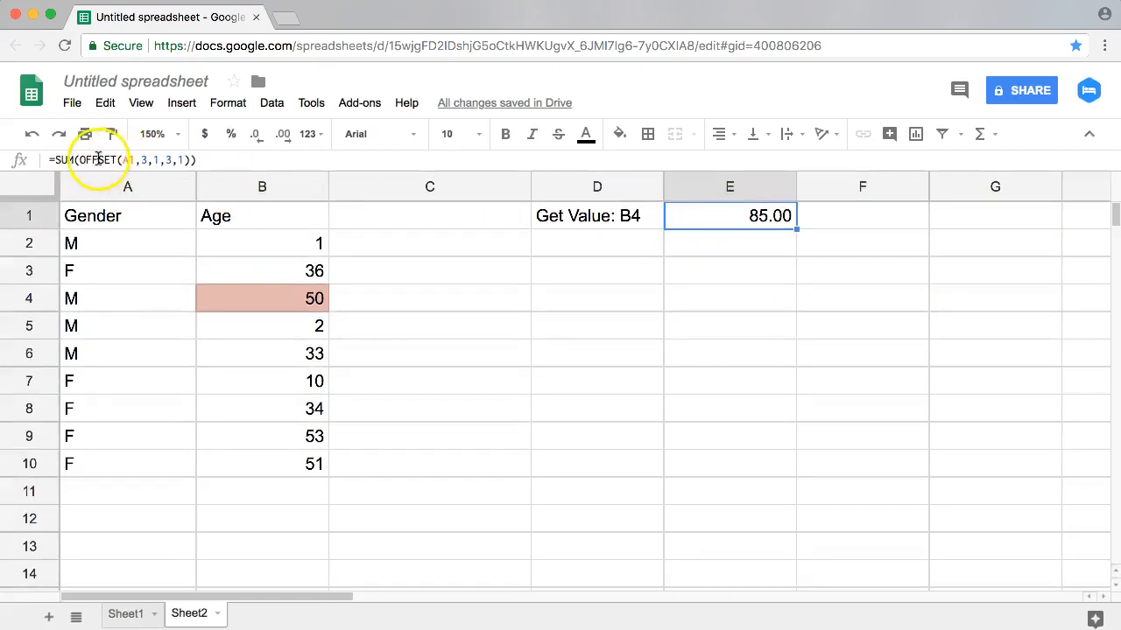
pyautogui.click(62, 161)
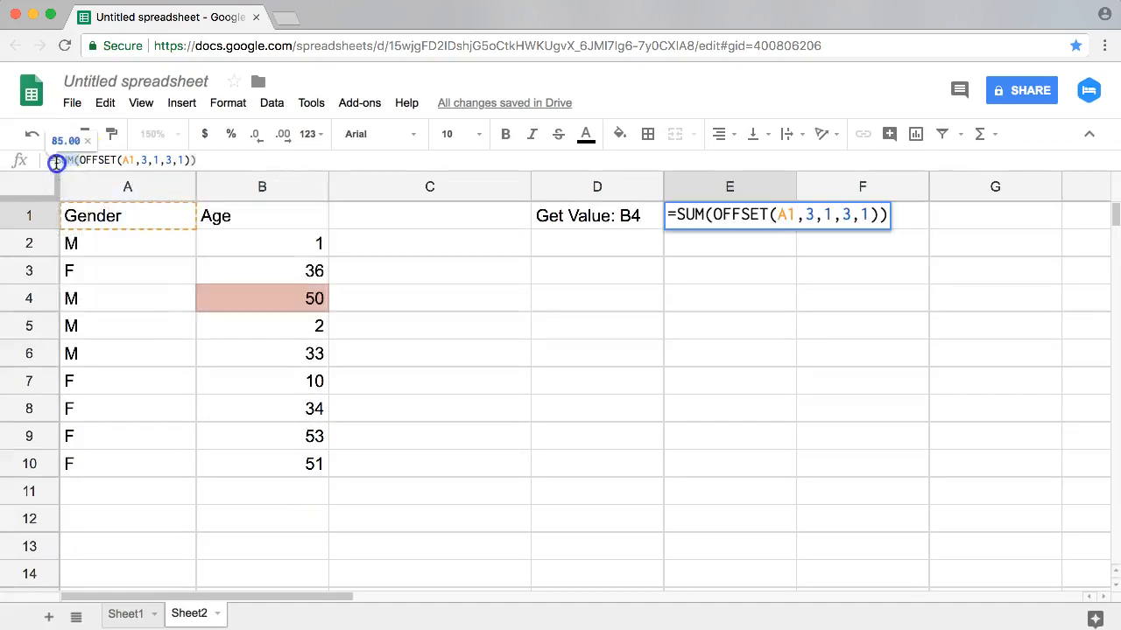
pyautogui.moveTo(60, 162); pyautogui.dragTo(57, 163)
pyautogui.press('BackSpace')
pyautogui.click(188, 160)
pyautogui.press('BackSpace')
pyautogui.press('Return')
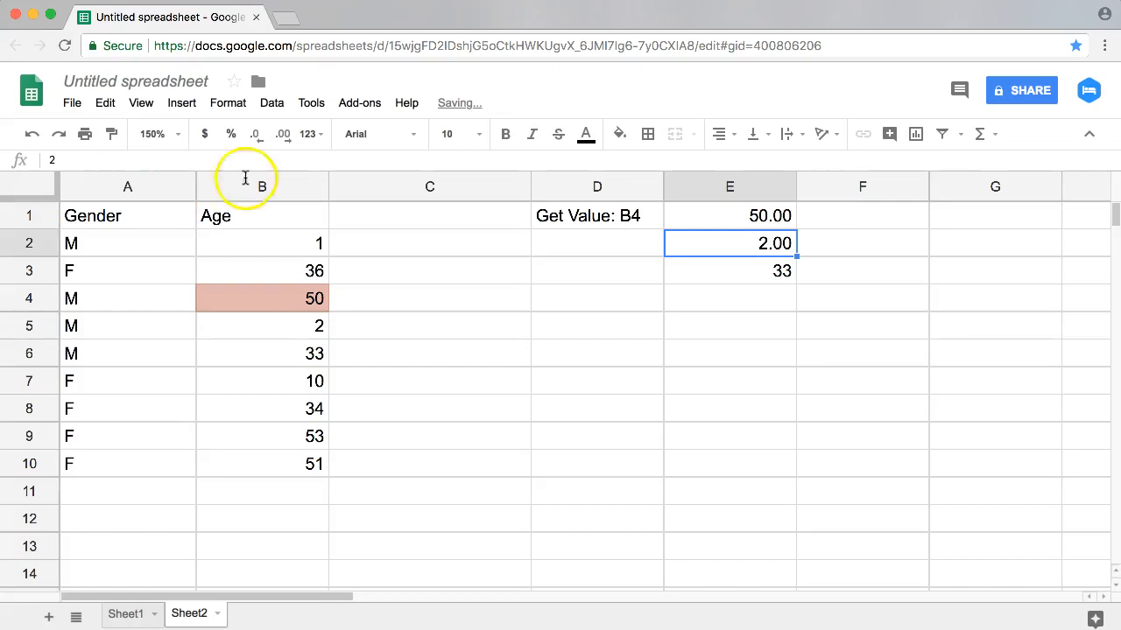